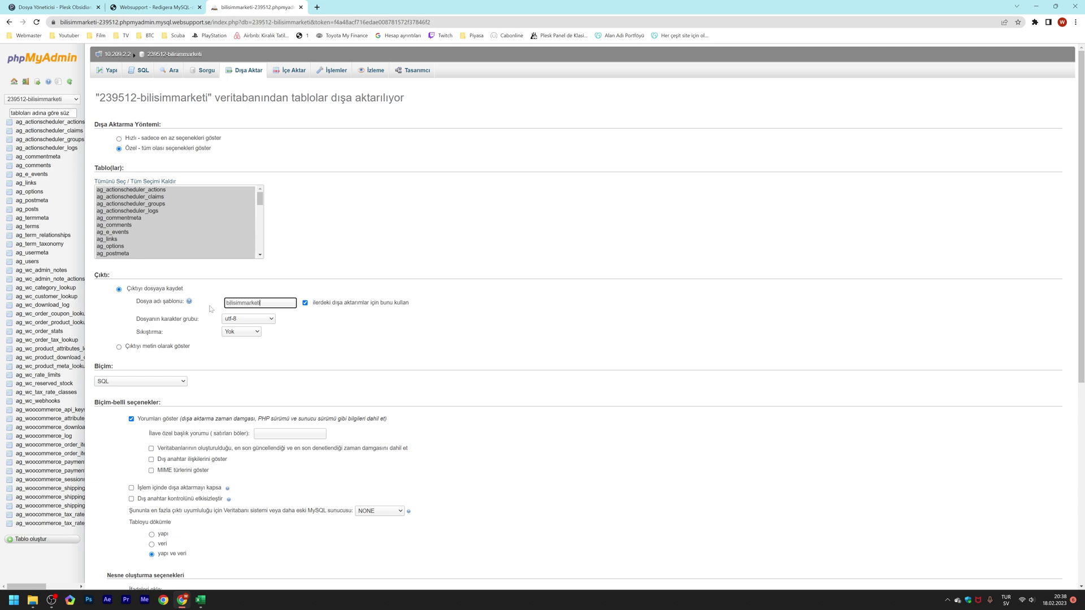
# Step: Name the export file template bilisimmarketi and turn off the comments and all object creation options for the SQL export
pyautogui.write('ti')
pyautogui.click(162, 418)
pyautogui.scroll(-4, 206, 373)
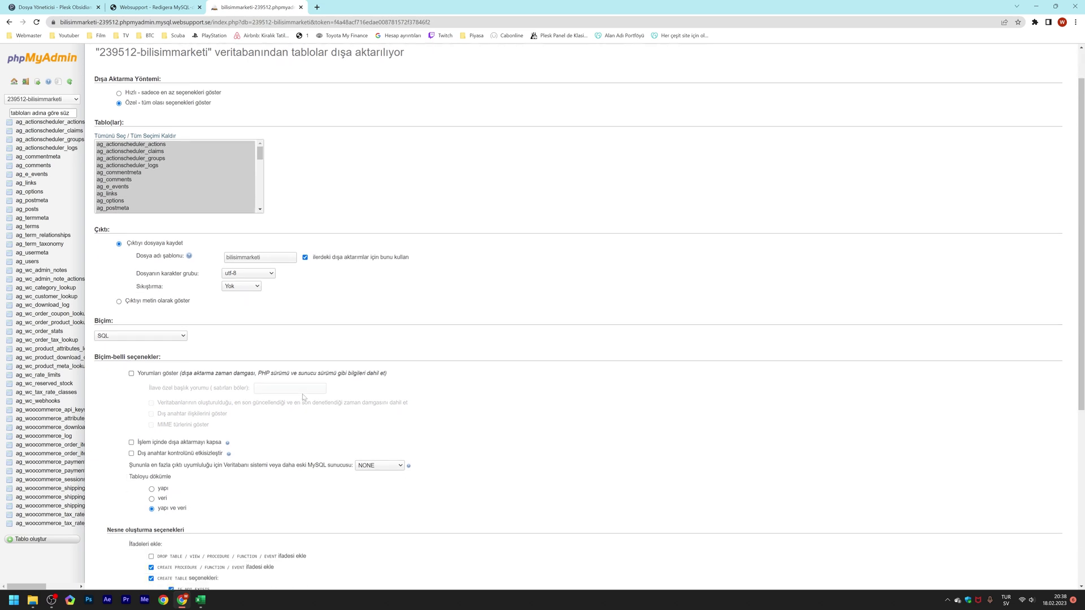
pyautogui.click(165, 415)
pyautogui.click(166, 459)
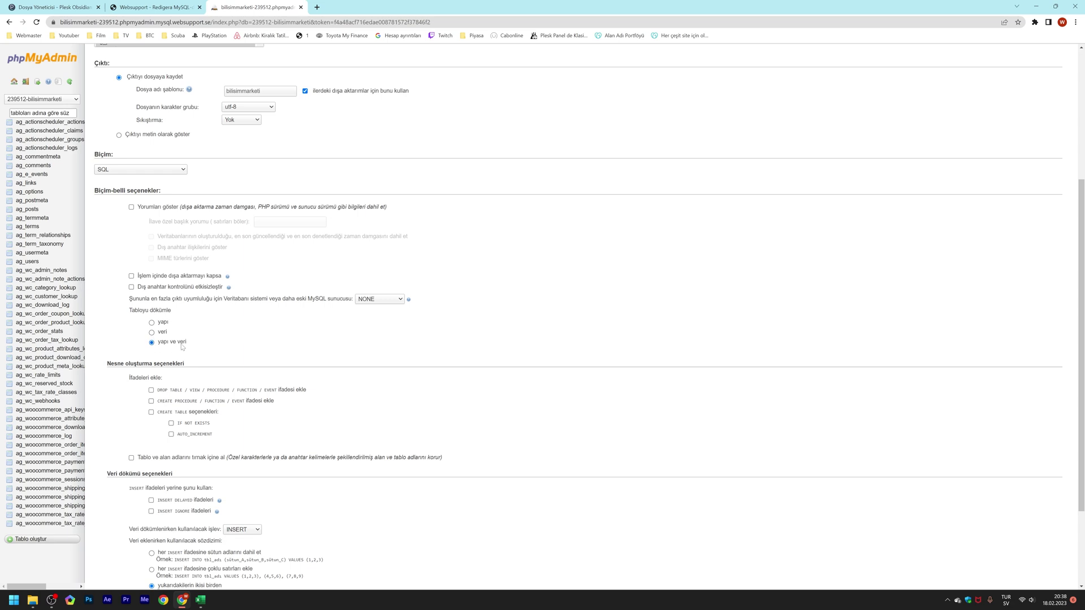
# Step: Set the insert syntax to none of the above, disable hexadecimal binary and UTC TIMESTAMP dumping, and export the database
pyautogui.scroll(-3, 270, 367)
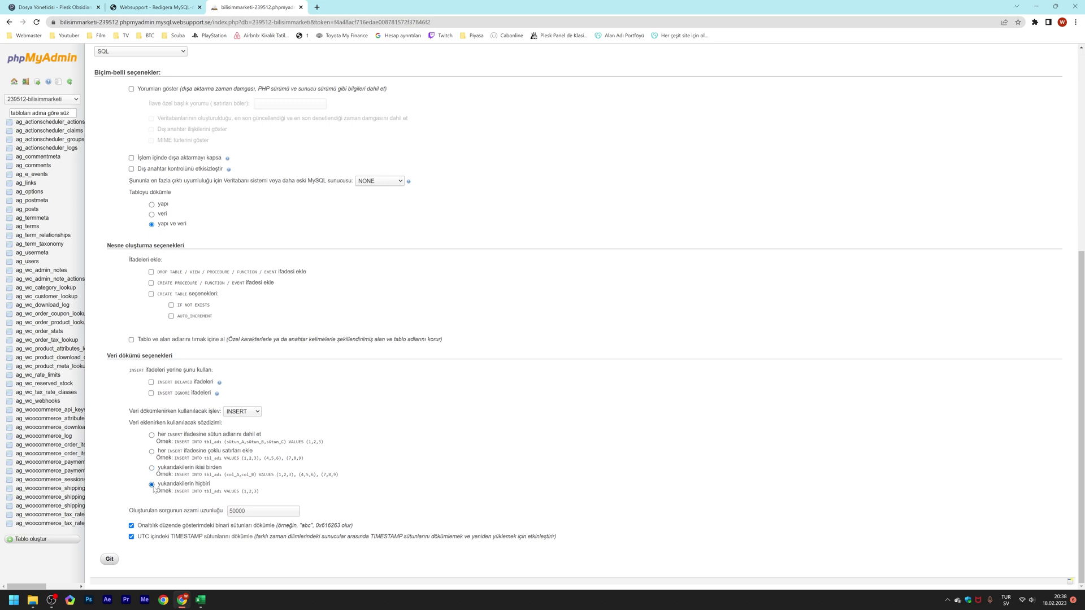
pyautogui.click(131, 526)
pyautogui.click(131, 537)
pyautogui.click(111, 560)
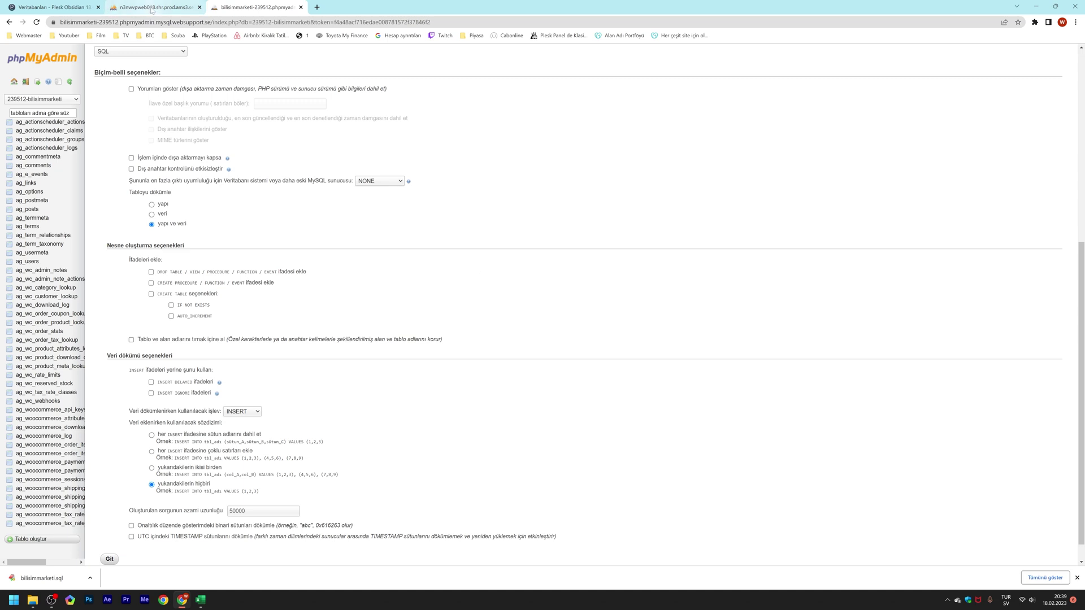
# Step: Import bilisimmarketi.sql into the BilisimMarketi database in the destination server's phpMyAdmin
pyautogui.click(152, 10)
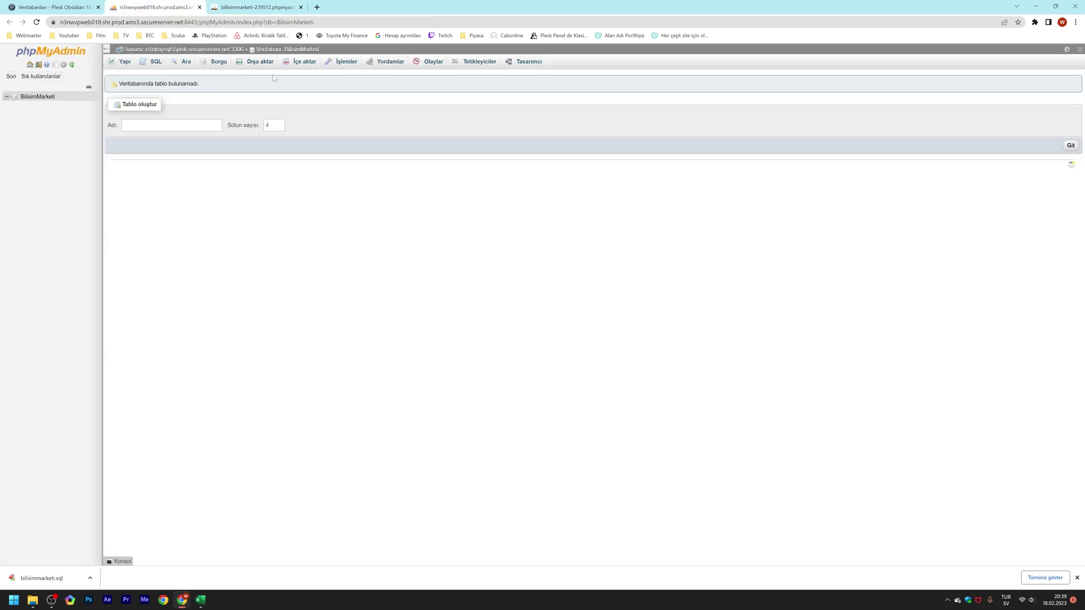
pyautogui.click(301, 63)
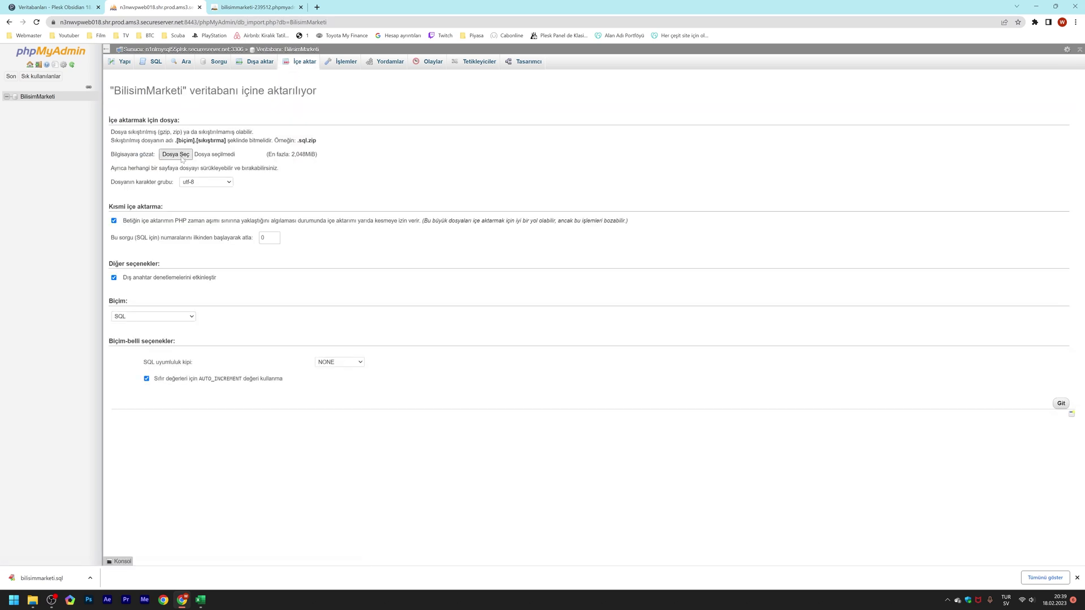
pyautogui.click(176, 154)
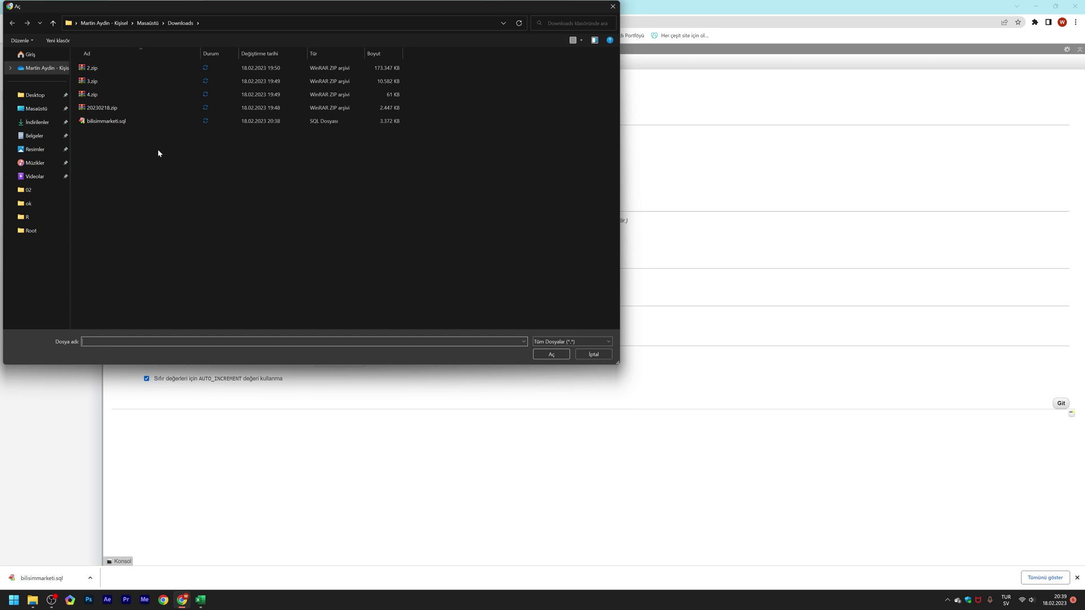
pyautogui.click(152, 121)
pyautogui.click(551, 355)
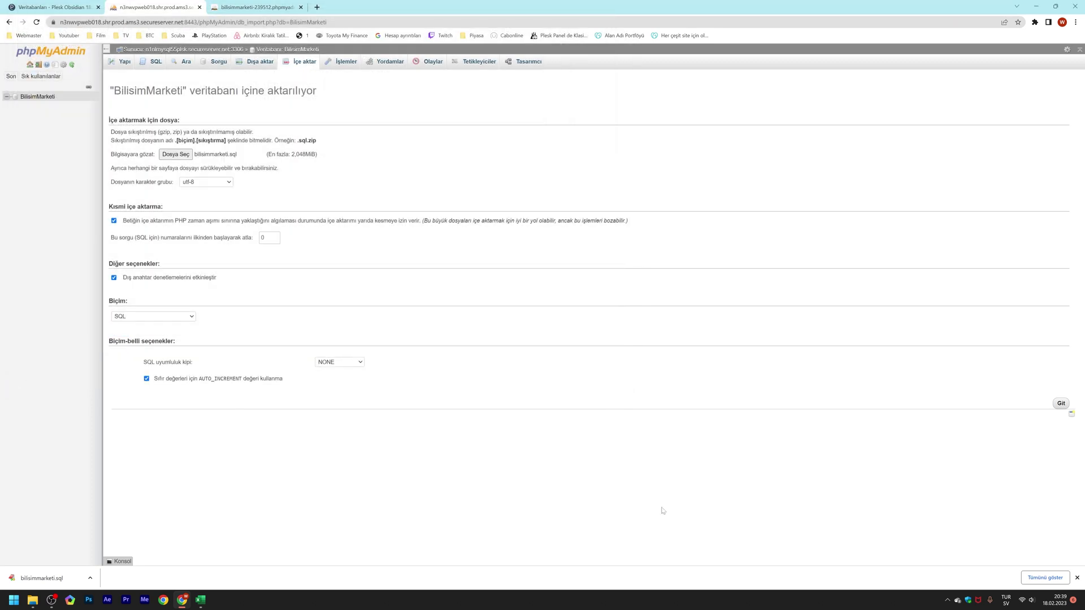
pyautogui.click(1076, 578)
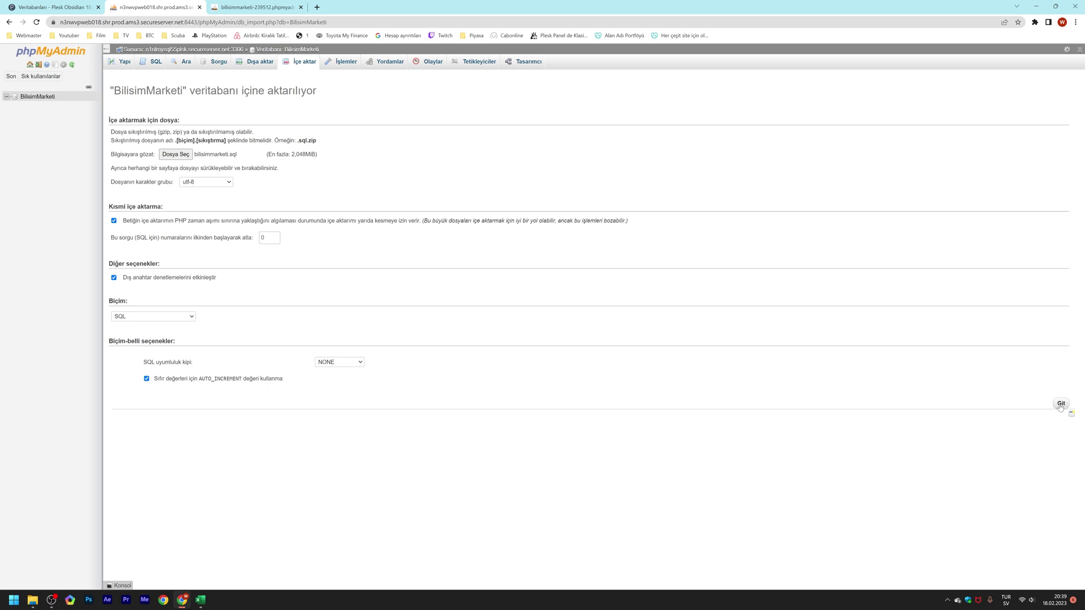
pyautogui.click(1060, 405)
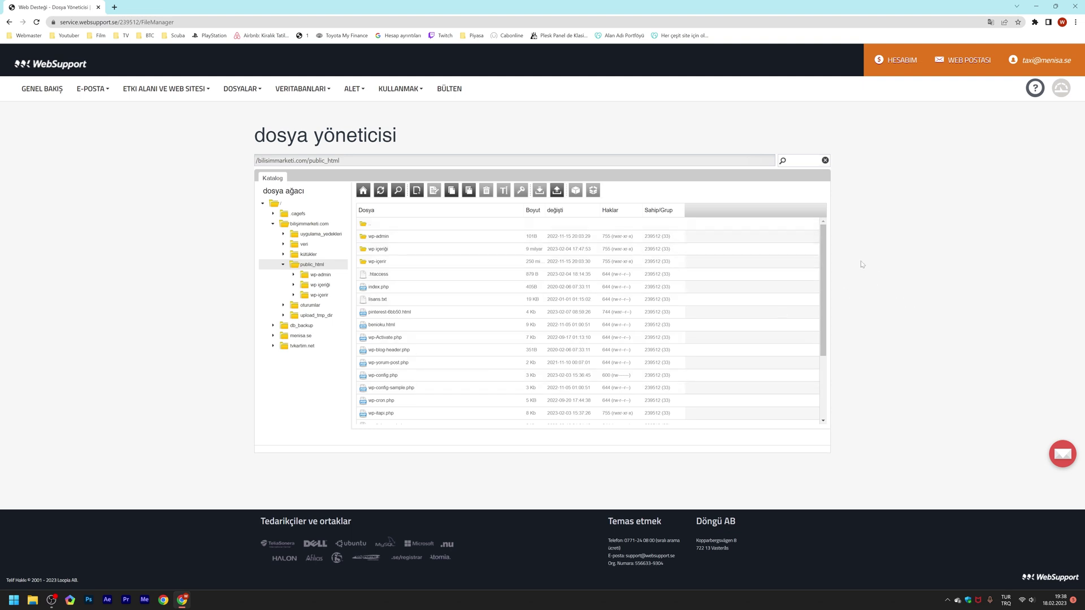
# Step: Archive all files and folders of bilisimmarketi.com/public_html, from wp-admin to xmlrpc.php, as the ZIP file 20230218.zip
pyautogui.moveTo(822, 264); pyautogui.dragTo(821, 284)
pyautogui.scroll(3, 821, 283)
pyautogui.click(432, 333)
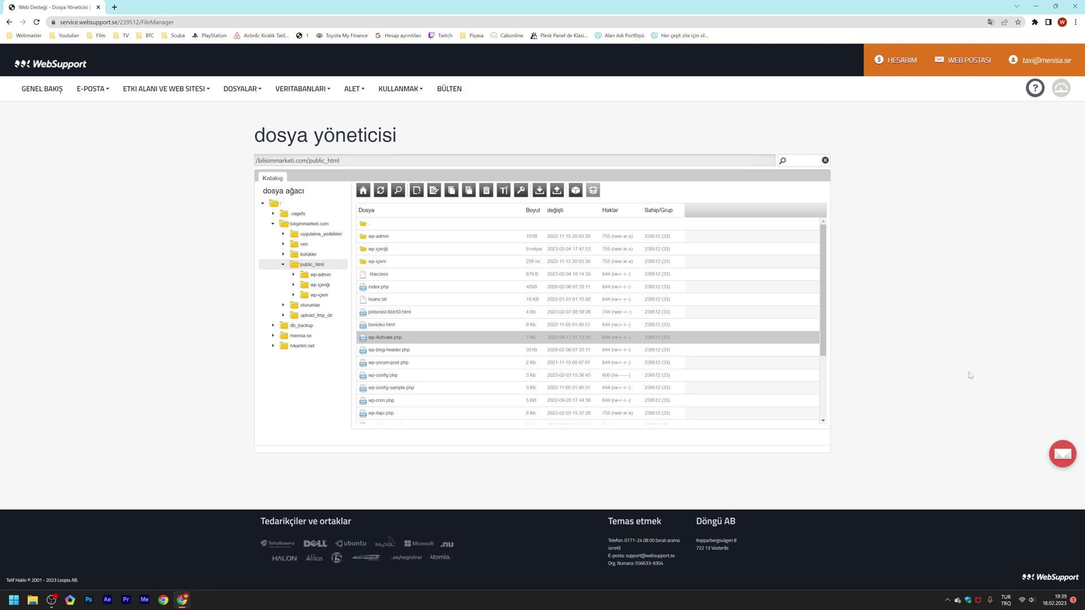
pyautogui.press('Down')
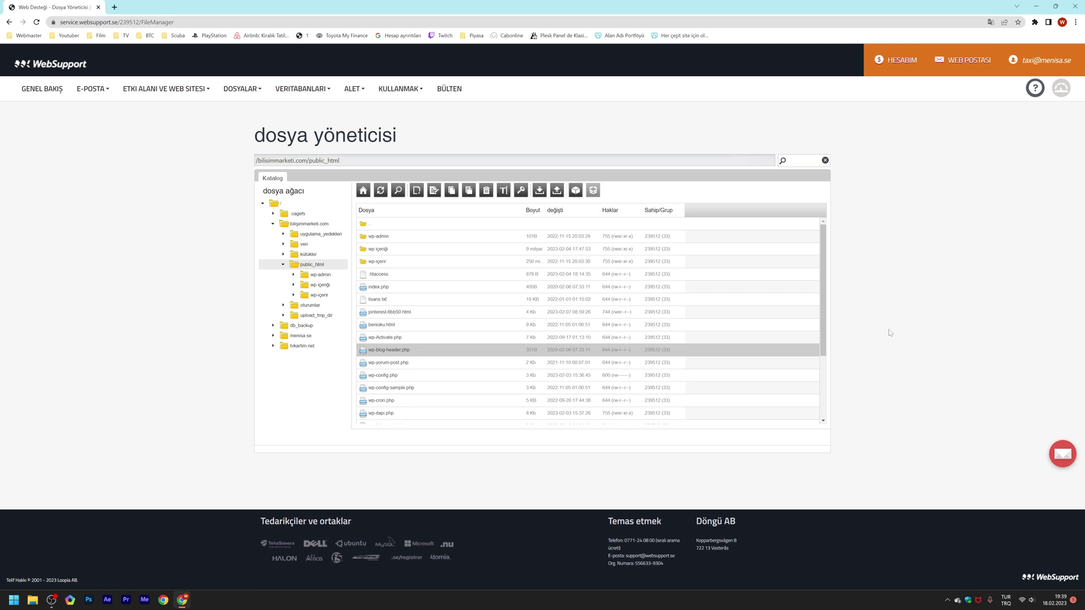
pyautogui.press('Home')
pyautogui.scroll(-3, 429, 343)
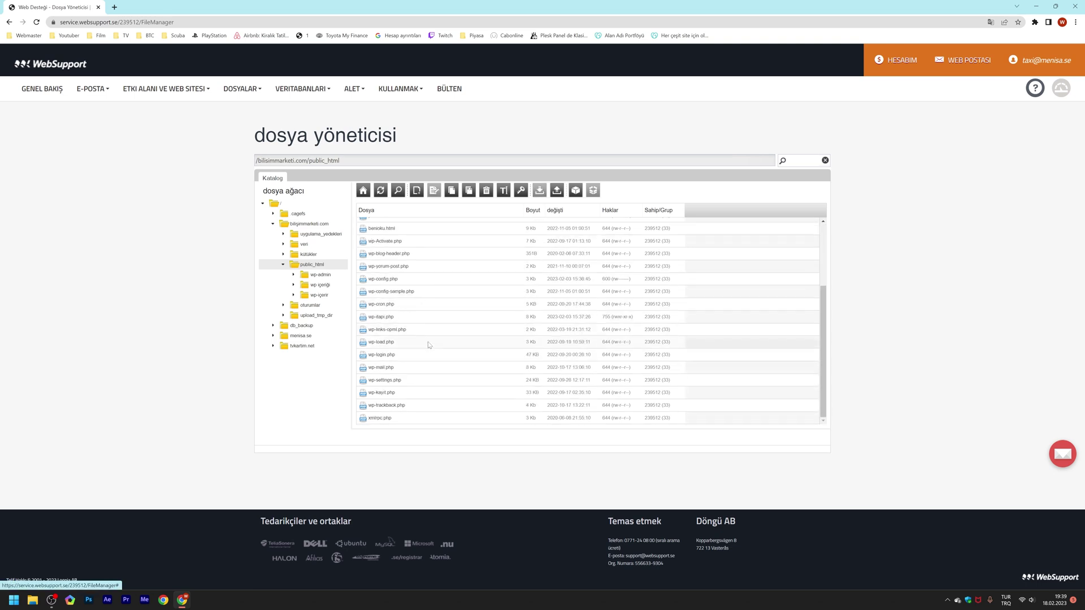
pyautogui.keyDown('shift'); pyautogui.click(398, 421); pyautogui.keyUp('shift')
pyautogui.scroll(3, 439, 345)
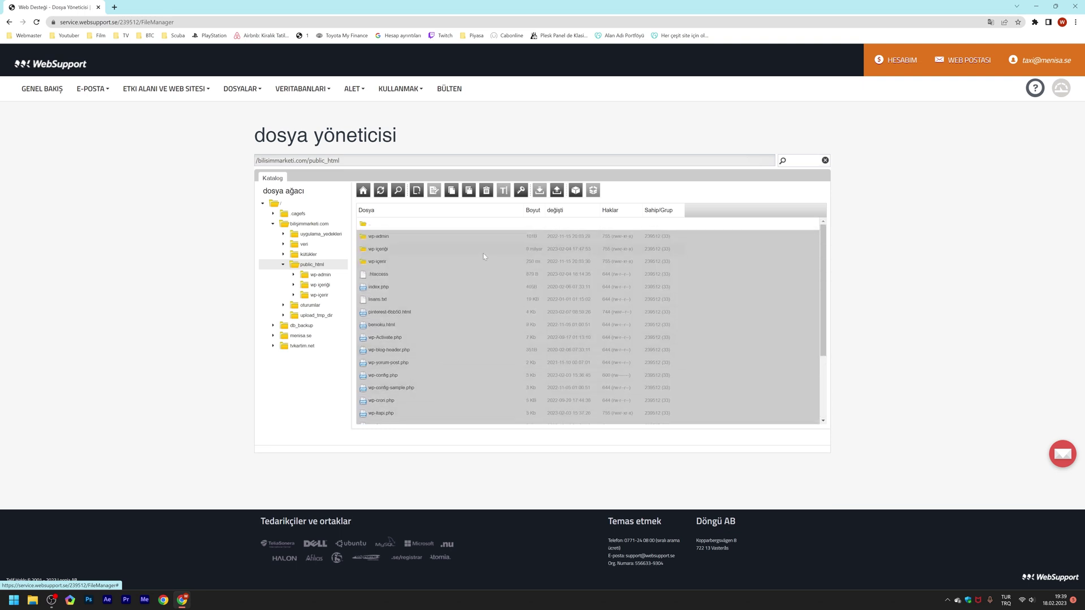
pyautogui.click(575, 190)
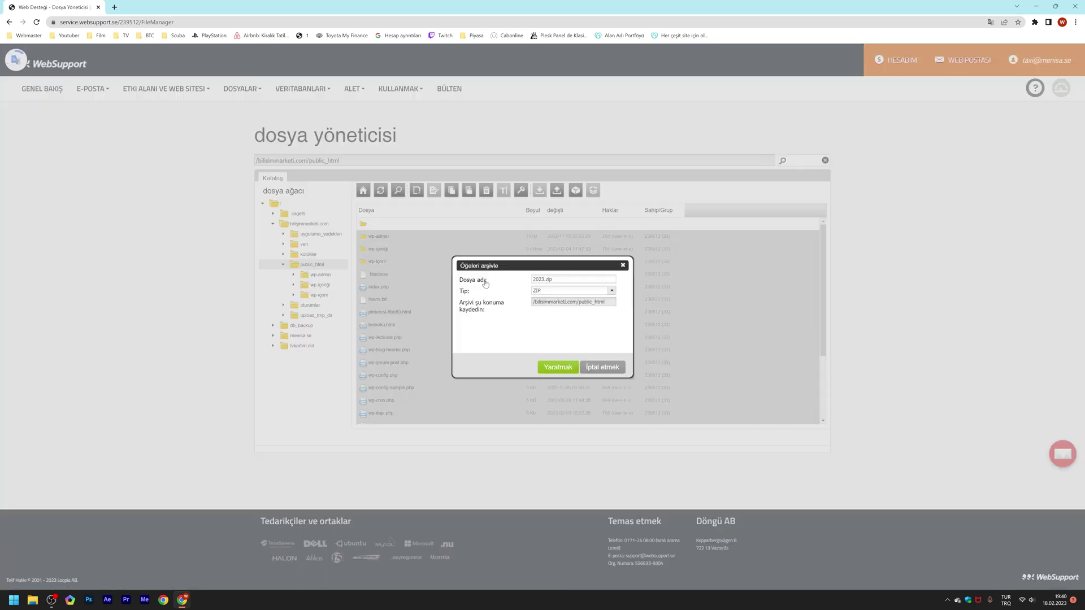
pyautogui.write('0218')
pyautogui.press('Home')
pyautogui.hotkey('shift', 'Right')
pyautogui.hotkey('shift', 'Right')
pyautogui.hotkey('shift', 'Right')
pyautogui.hotkey('shift', 'Right')
pyautogui.hotkey('shift', 'Right')
pyautogui.hotkey('shift', 'Right')
pyautogui.hotkey('shift', 'Right')
pyautogui.hotkey('shift', 'Right')
pyautogui.press('Right')
pyautogui.click(574, 371)
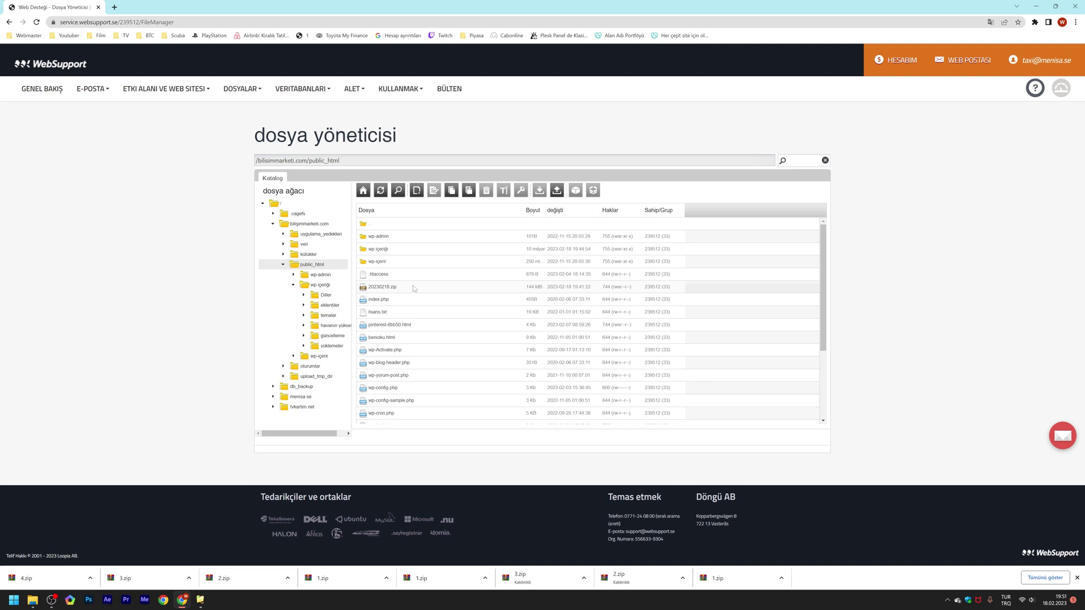
pyautogui.click(412, 291)
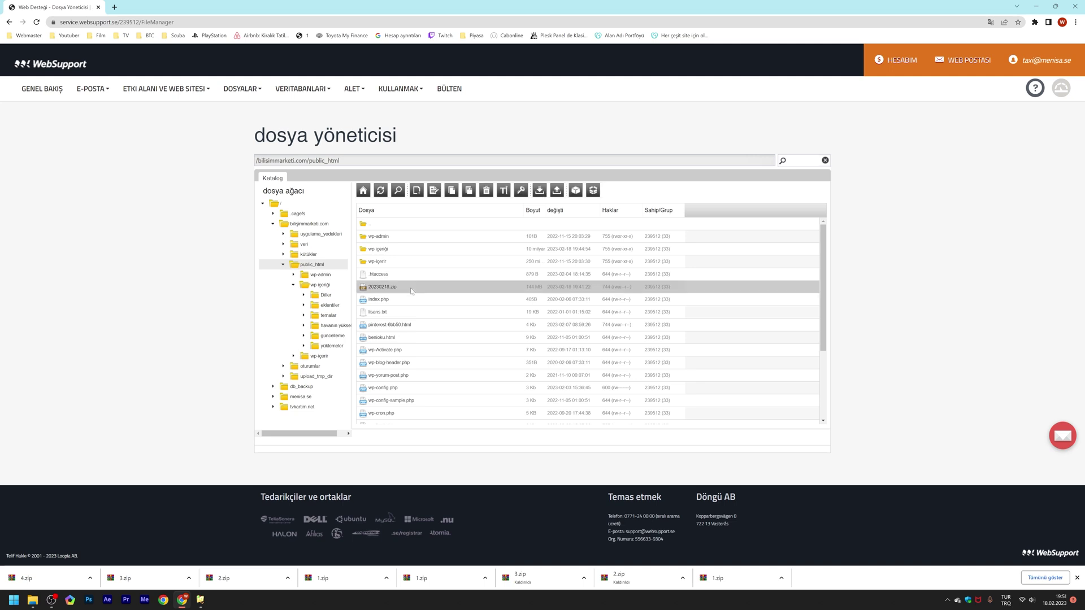
pyautogui.rightClick(428, 294)
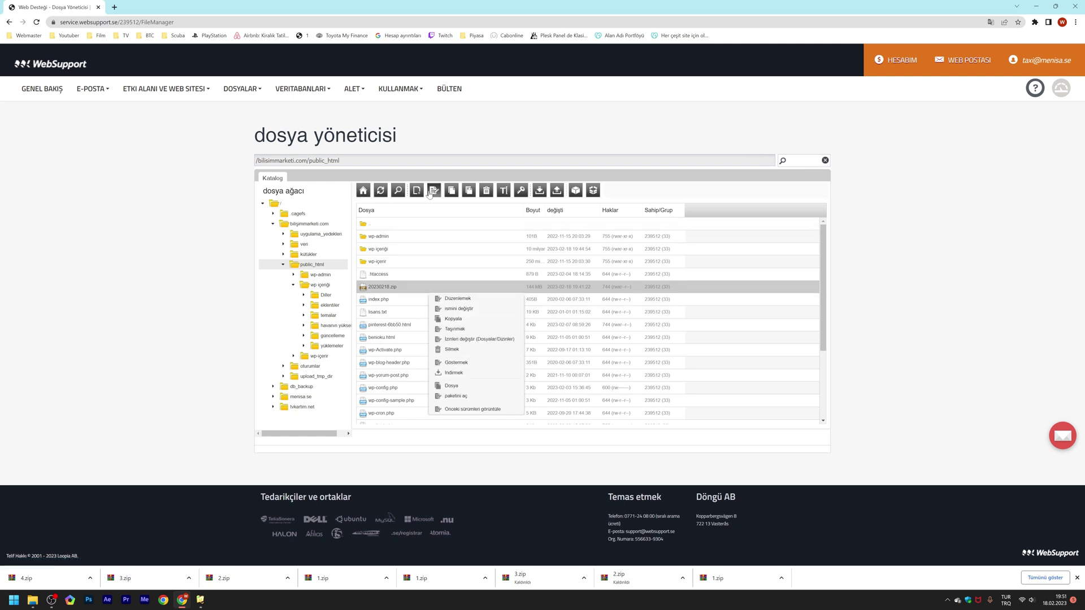
pyautogui.click(979, 283)
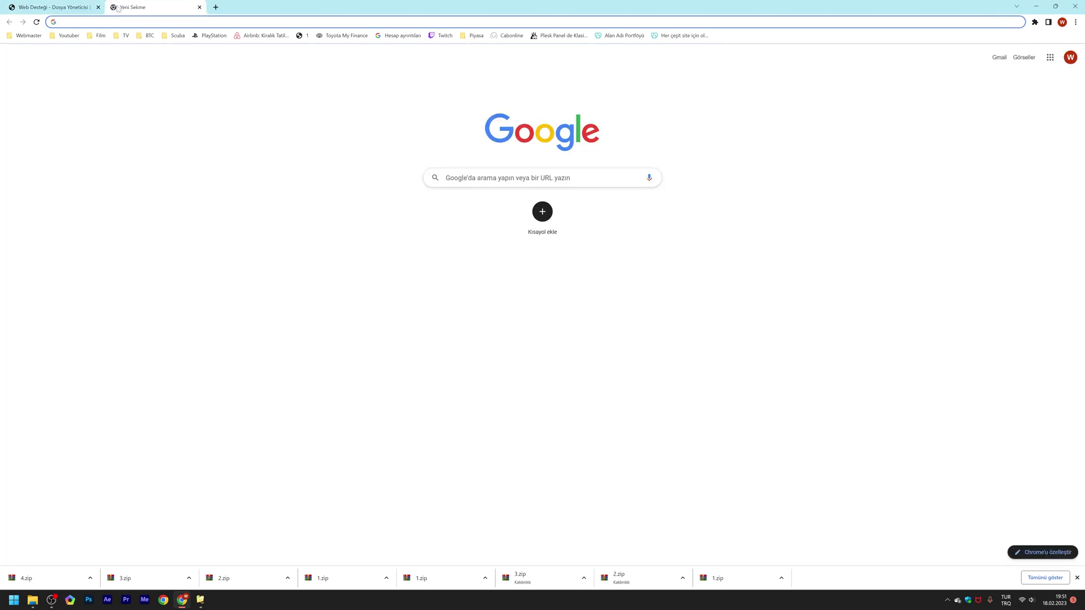
# Step: Download the site archive in a separate browser tab from bilisimmarketi.com/20230218.zip
pyautogui.click(115, 7)
pyautogui.write('bilisimmarketi.com/')
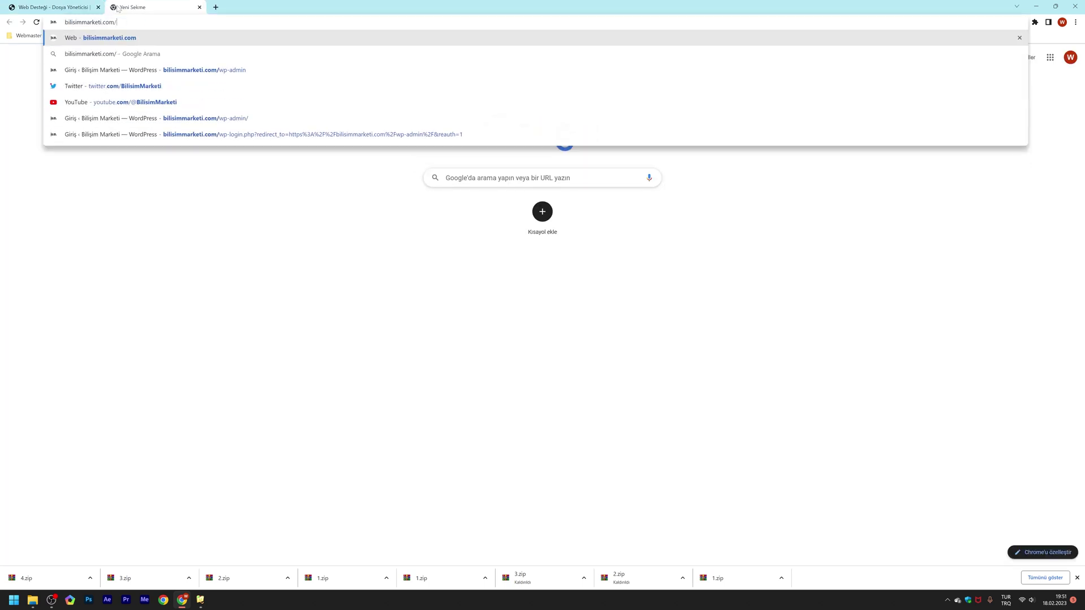
pyautogui.write('2023')
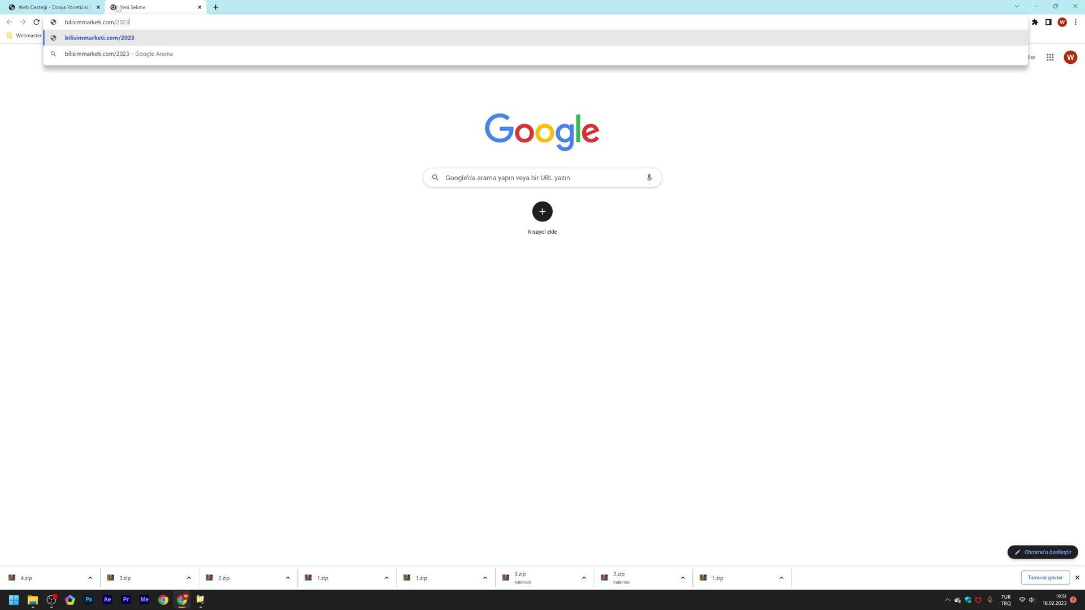
pyautogui.write('0218.zip')
pyautogui.press('Return')
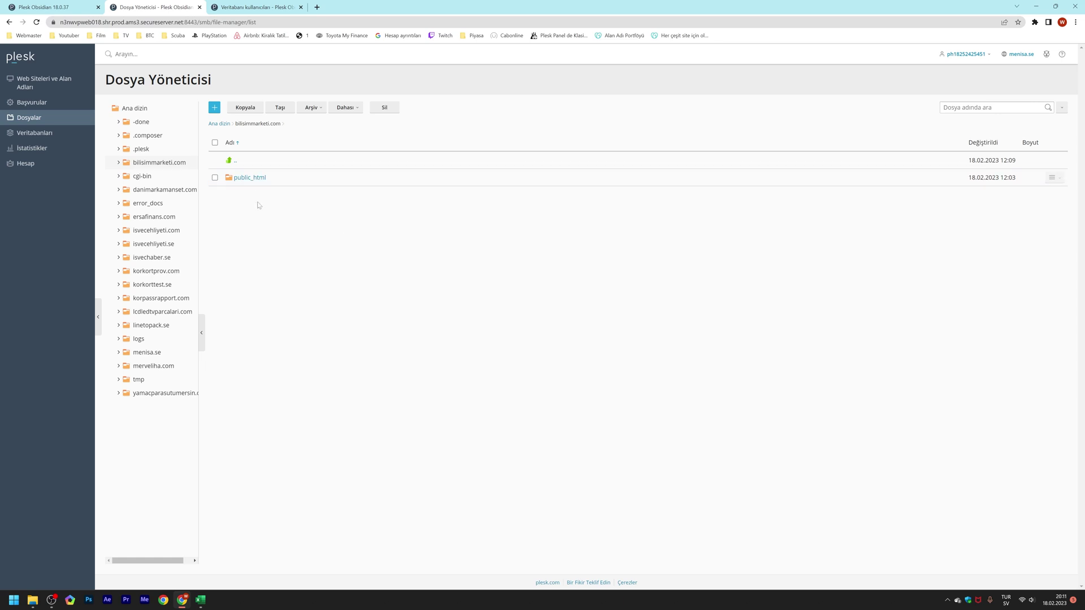
# Step: Upload 20230218.zip from the Downloads folder into bilisimmarketi.com/public_html in the Plesk file manager
pyautogui.click(250, 178)
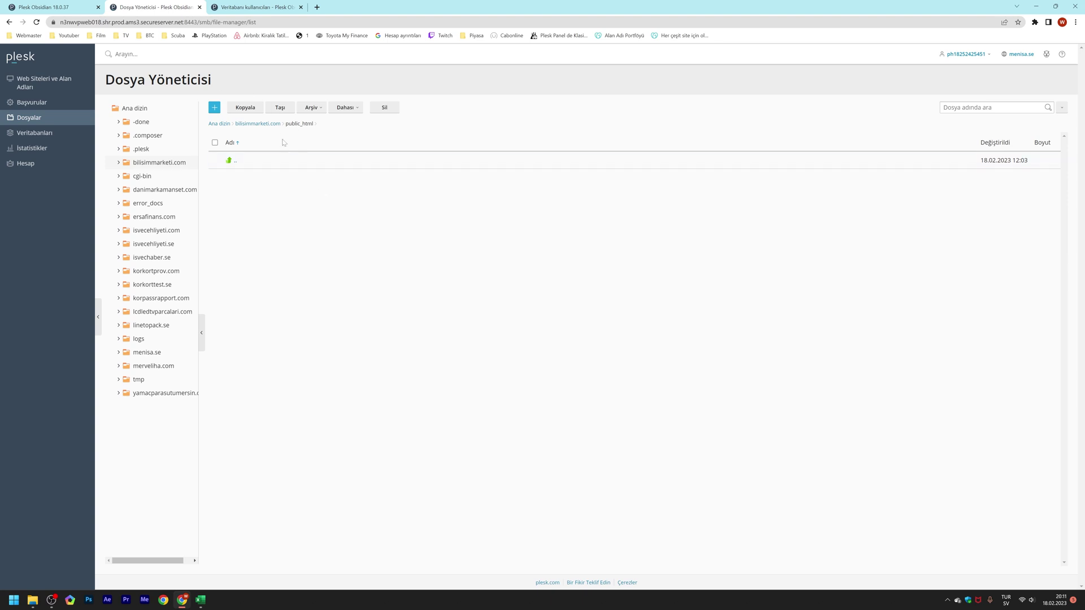
pyautogui.click(215, 108)
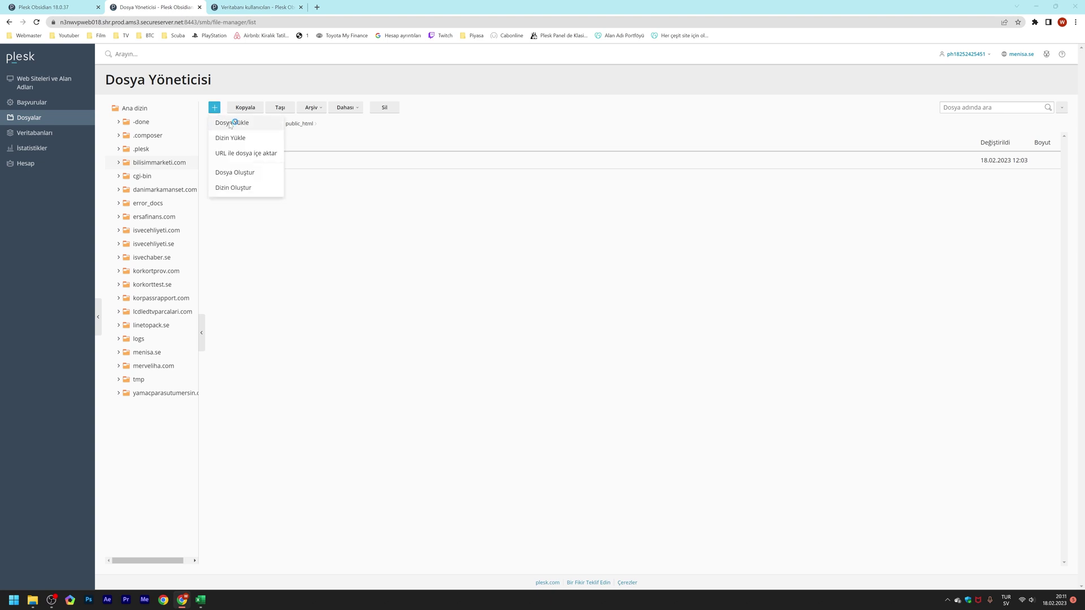
pyautogui.click(232, 121)
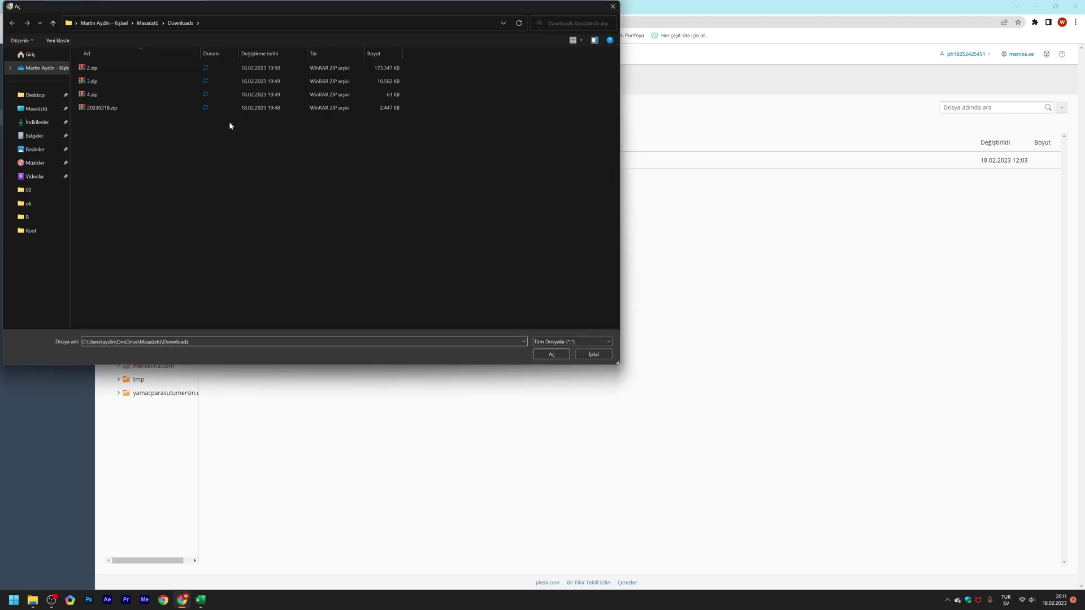
pyautogui.doubleClick(128, 108)
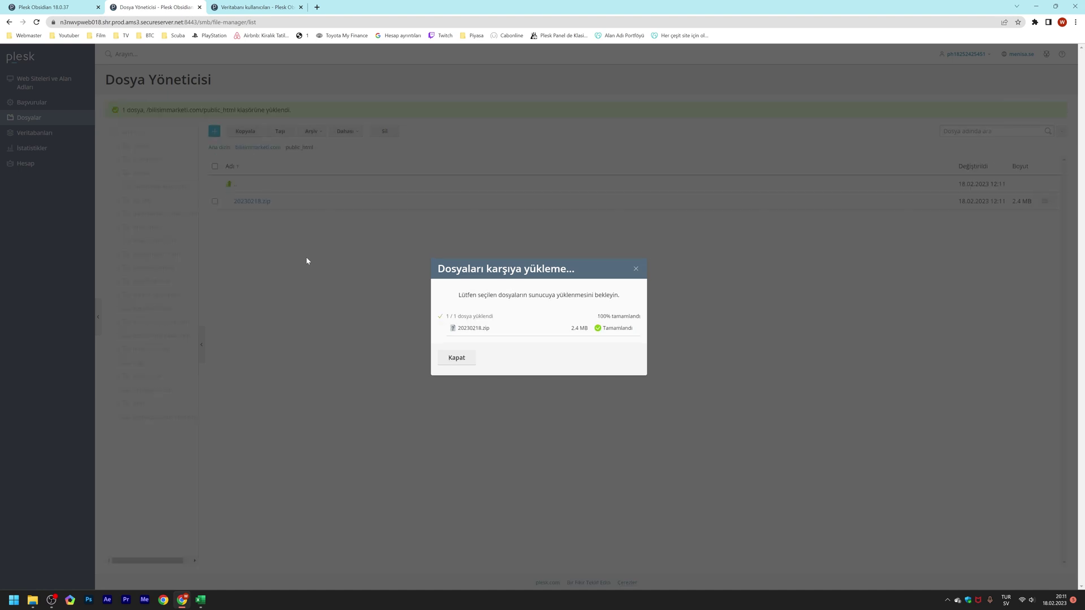
pyautogui.click(468, 360)
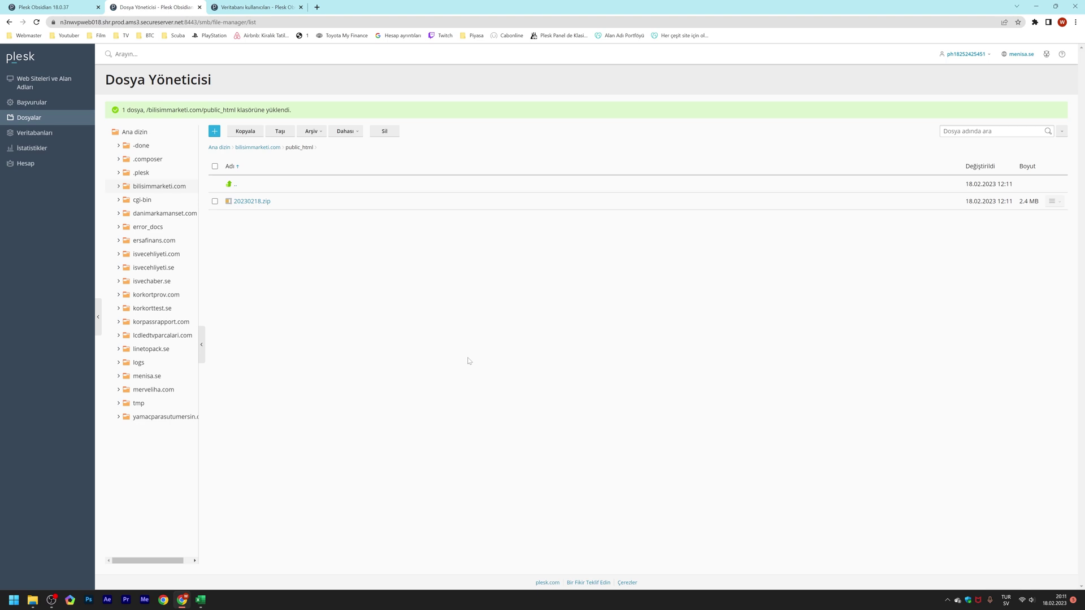
pyautogui.click(215, 201)
pyautogui.click(319, 133)
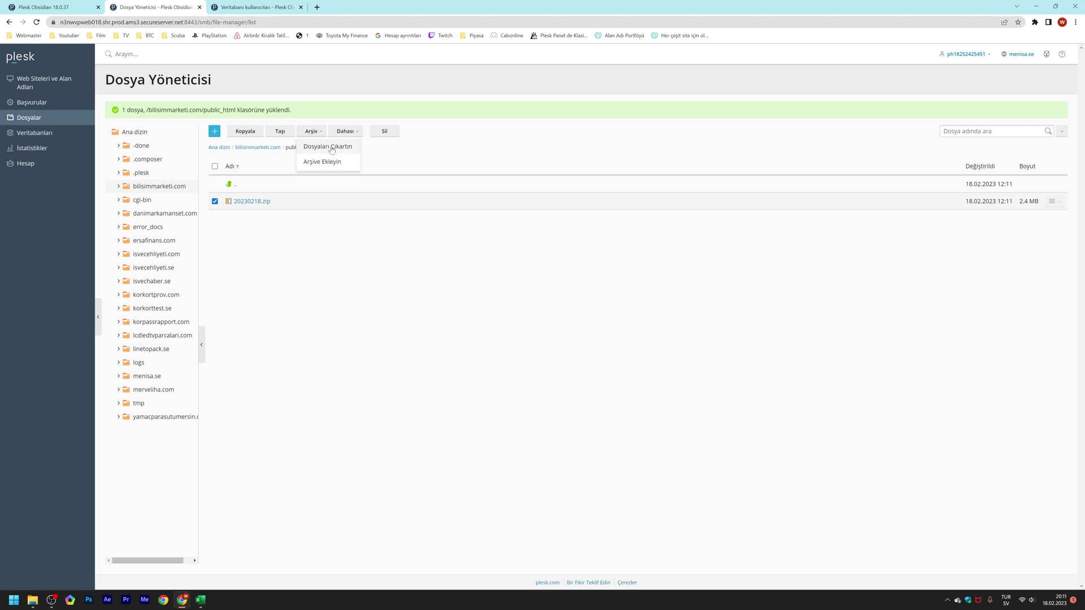
pyautogui.click(269, 248)
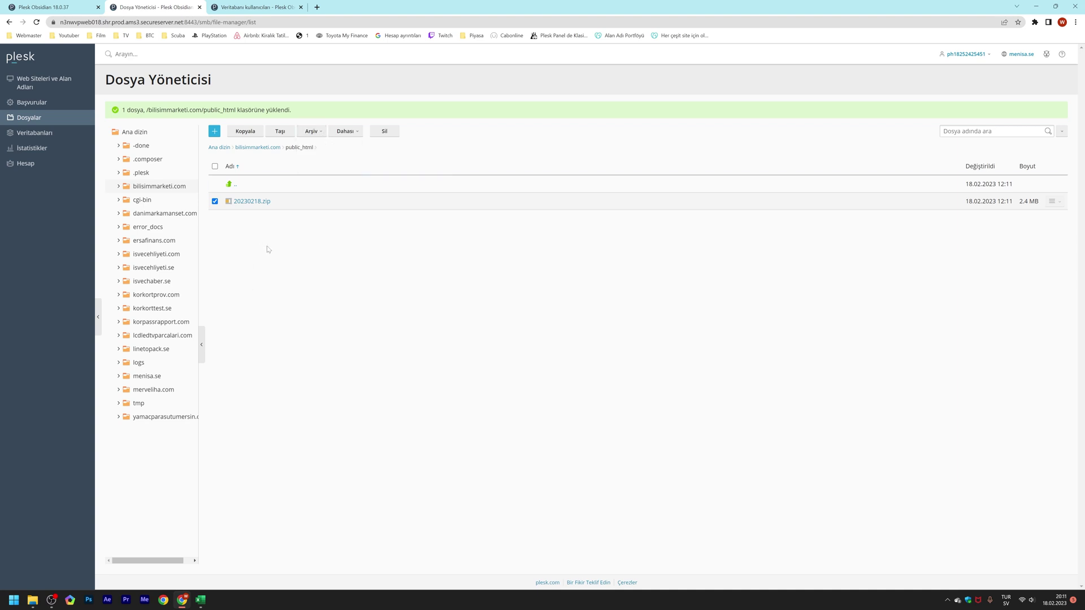
pyautogui.rightClick(255, 203)
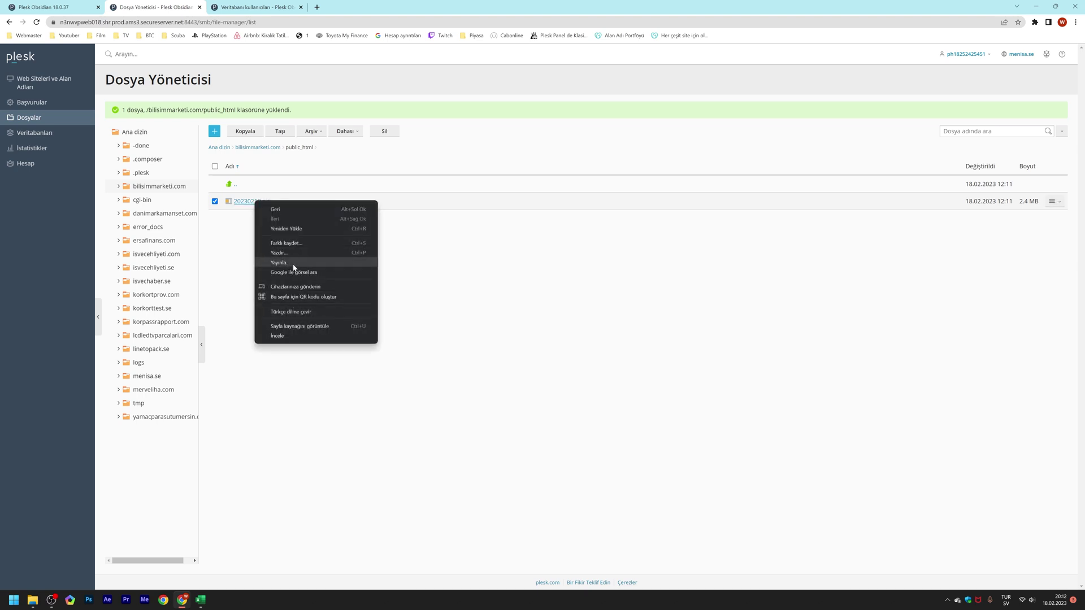
pyautogui.click(421, 276)
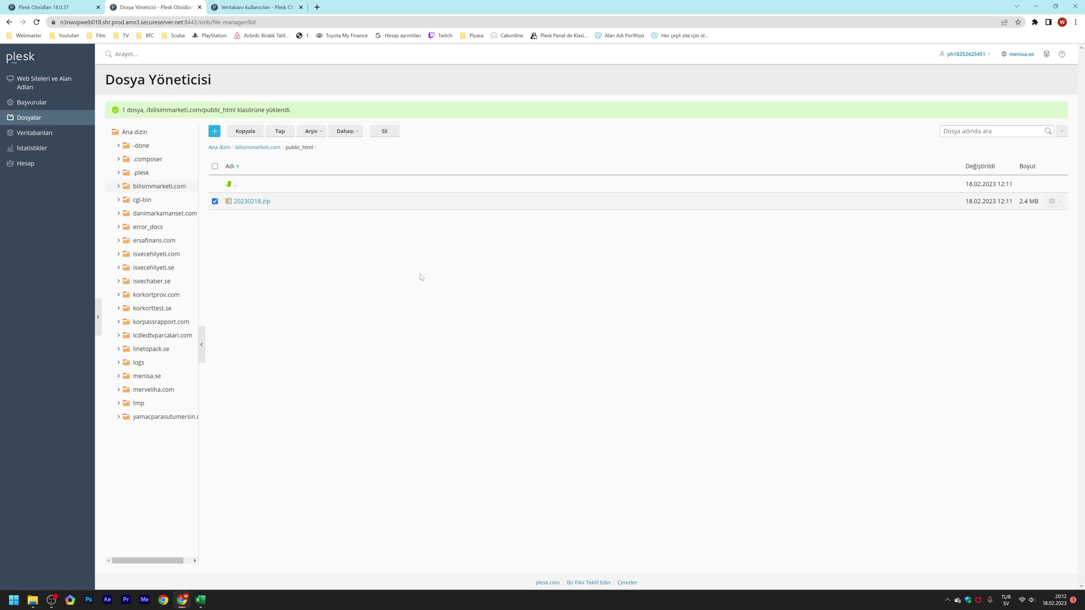
pyautogui.rightClick(257, 204)
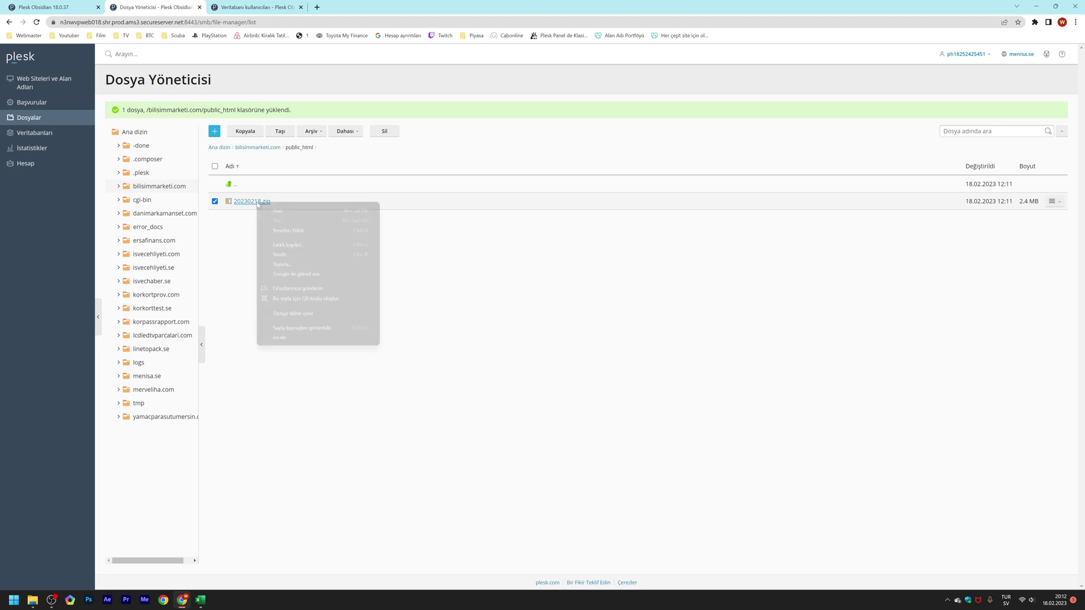
pyautogui.click(494, 306)
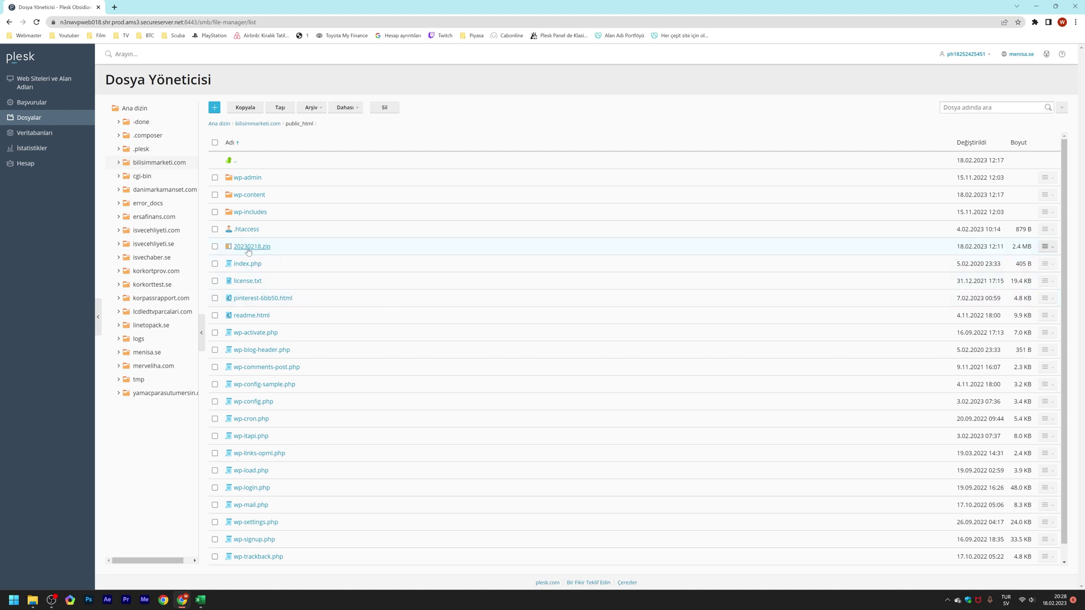
# Step: Delete 20230218.zip from public_html by moving it to the recycle bin
pyautogui.click(215, 247)
pyautogui.click(389, 111)
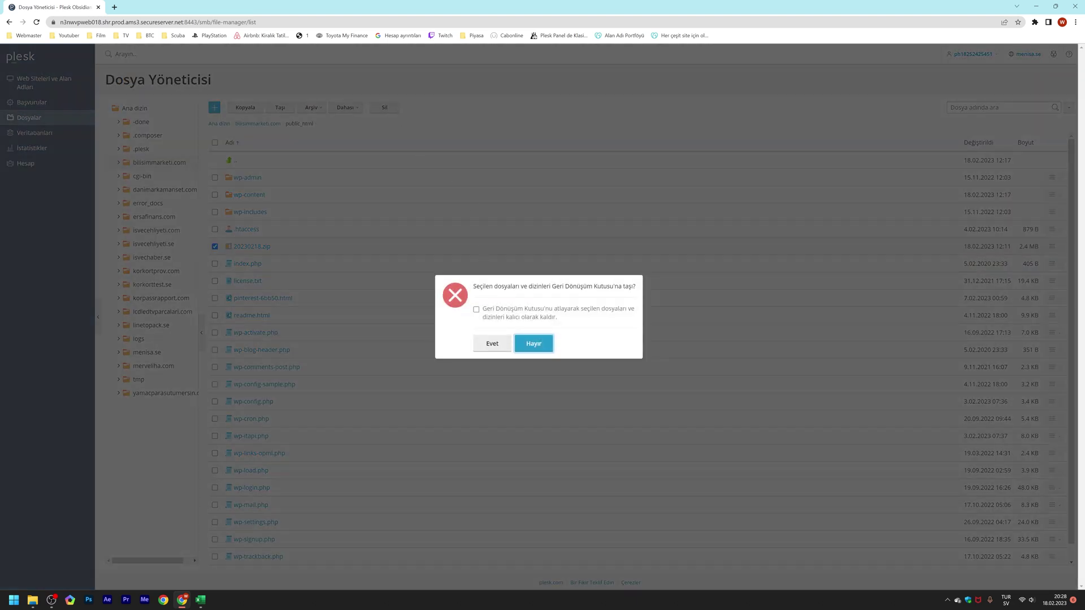
pyautogui.click(490, 343)
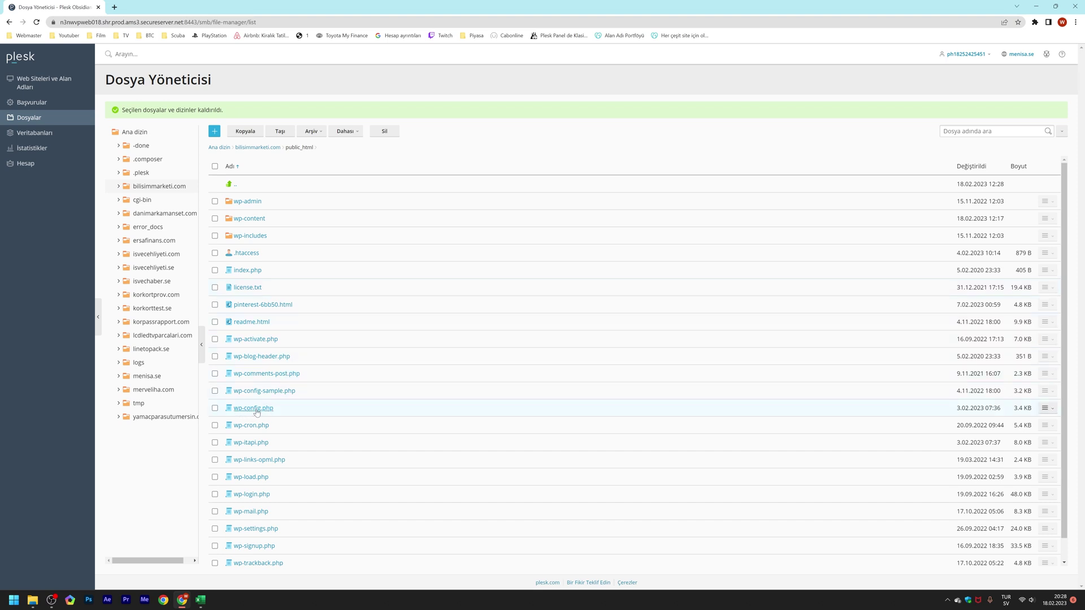
# Step: Open wp-config.php from public_html in the code editor and save the file
pyautogui.click(1042, 410)
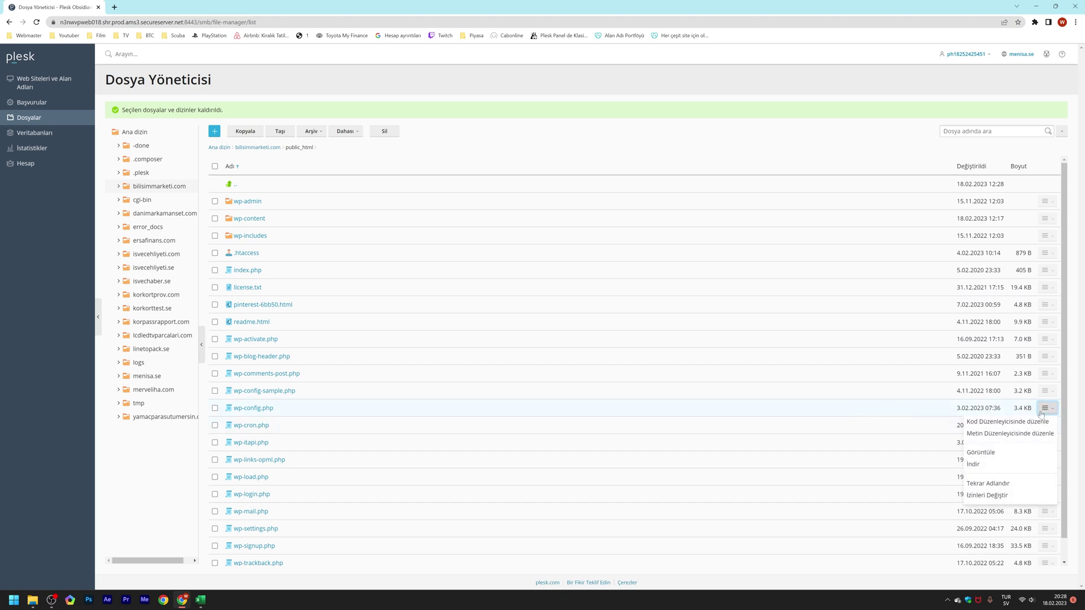
pyautogui.click(989, 423)
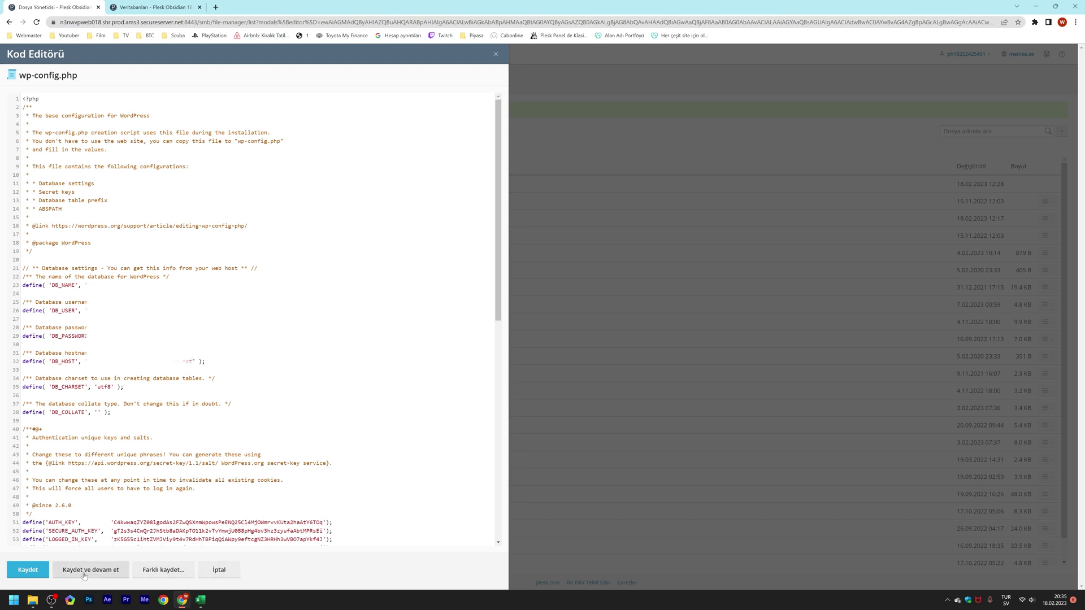
pyautogui.click(29, 572)
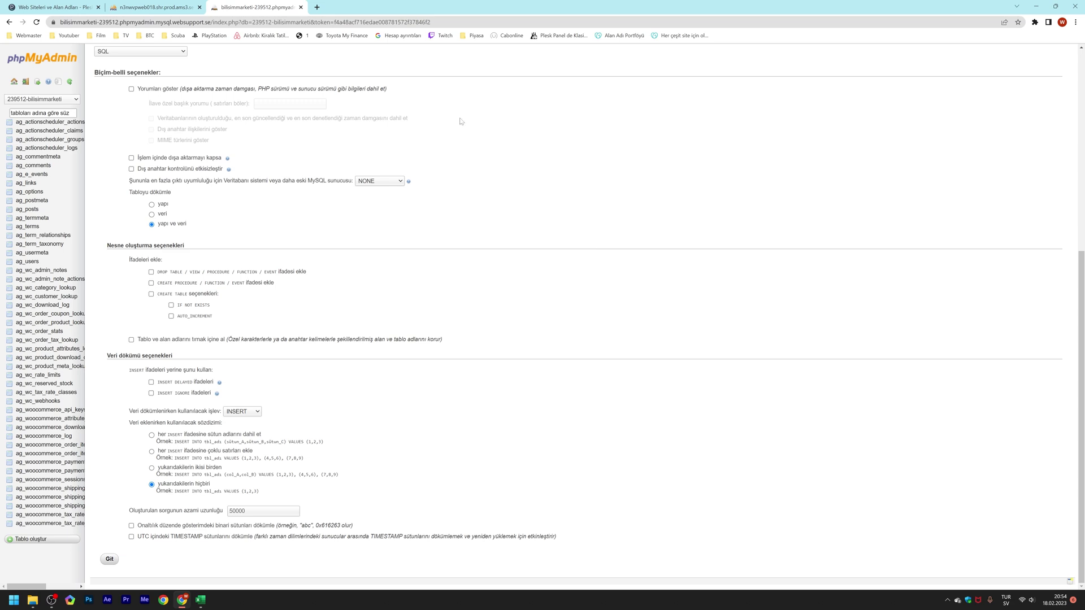
pyautogui.click(317, 8)
pyautogui.write('http://160.153.155.190/plesk-site-preview/bilisimmarketi.com/public_html/')
pyautogui.press('Return')
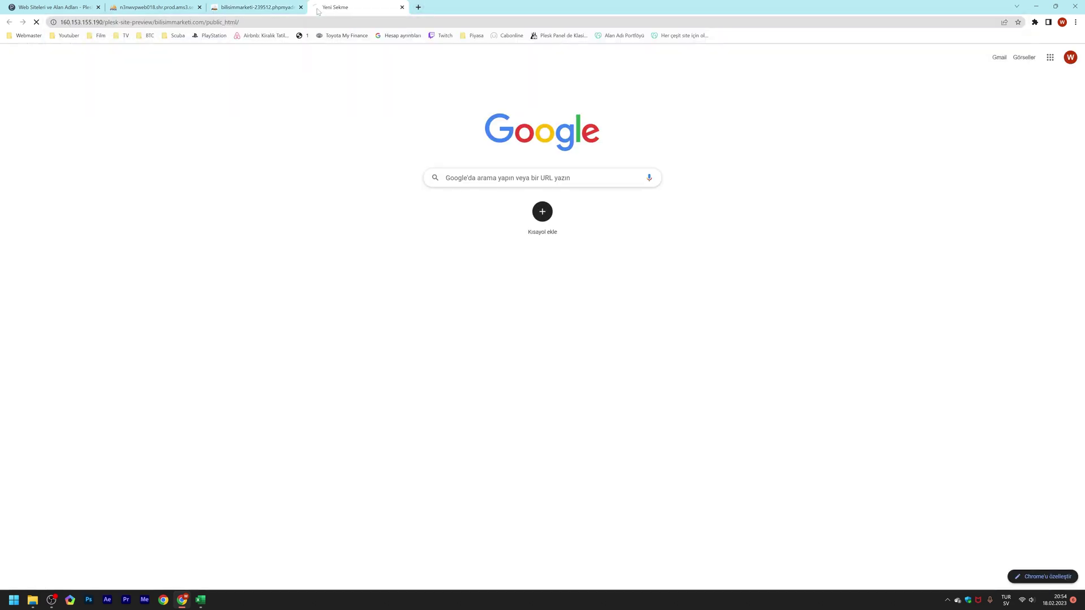